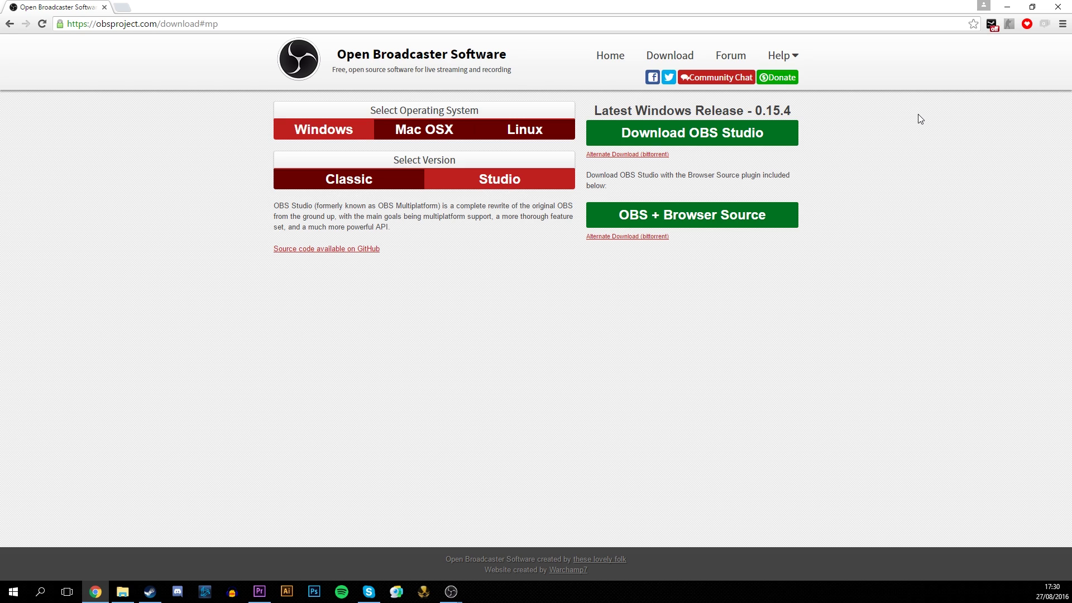
Minimize the Chrome window on obsproject.com to uncover the OBS Studio main window
click(1007, 7)
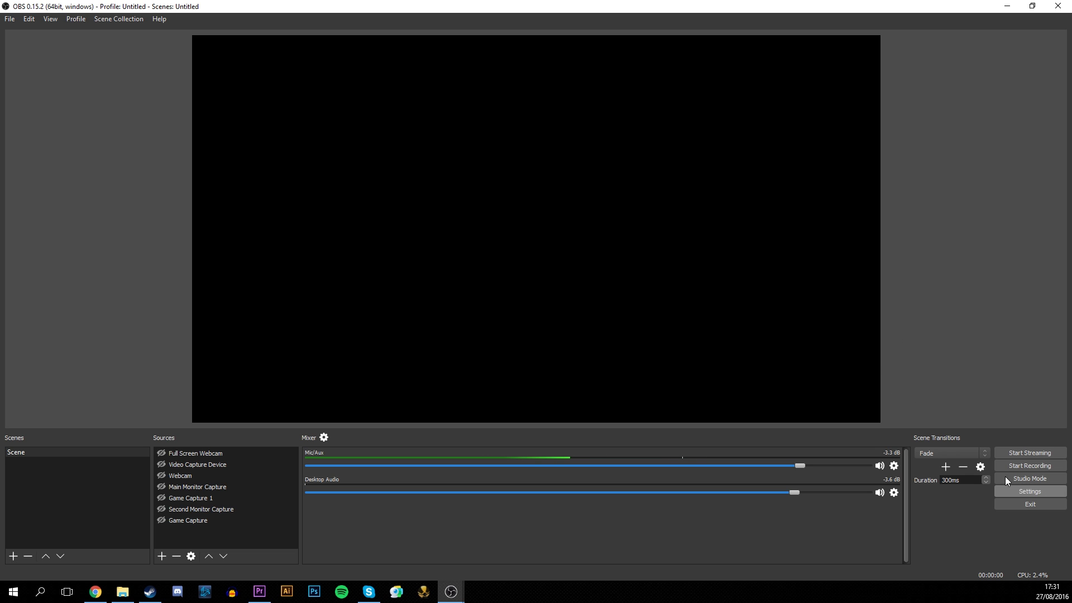
Show the Advanced Output mode Recording settings: mp4 to C:/OBS Recordings, audio tracks 1–4
click(1039, 491)
click(292, 167)
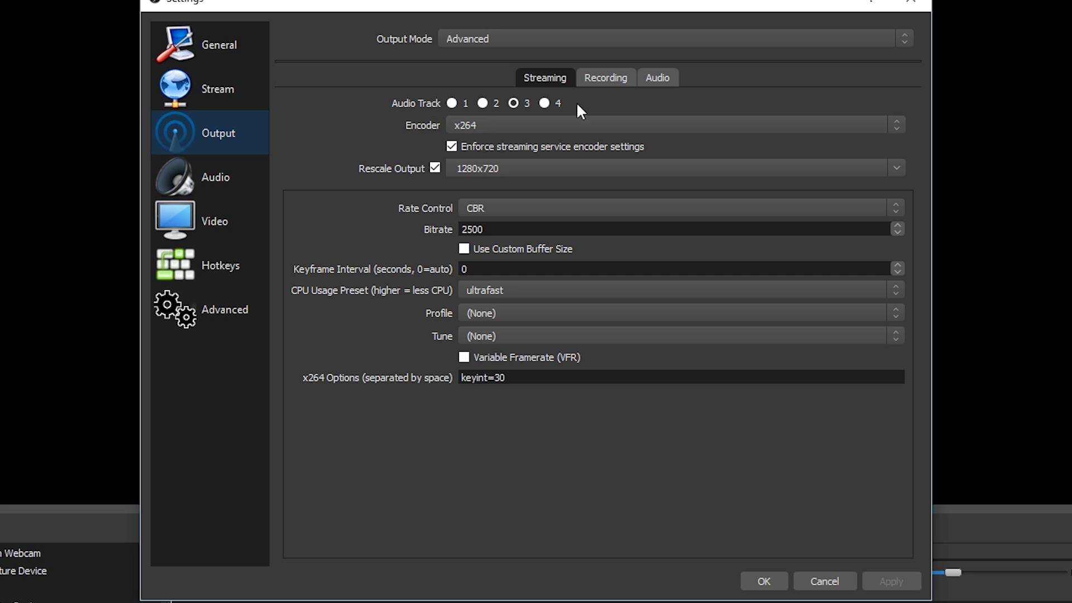
click(617, 37)
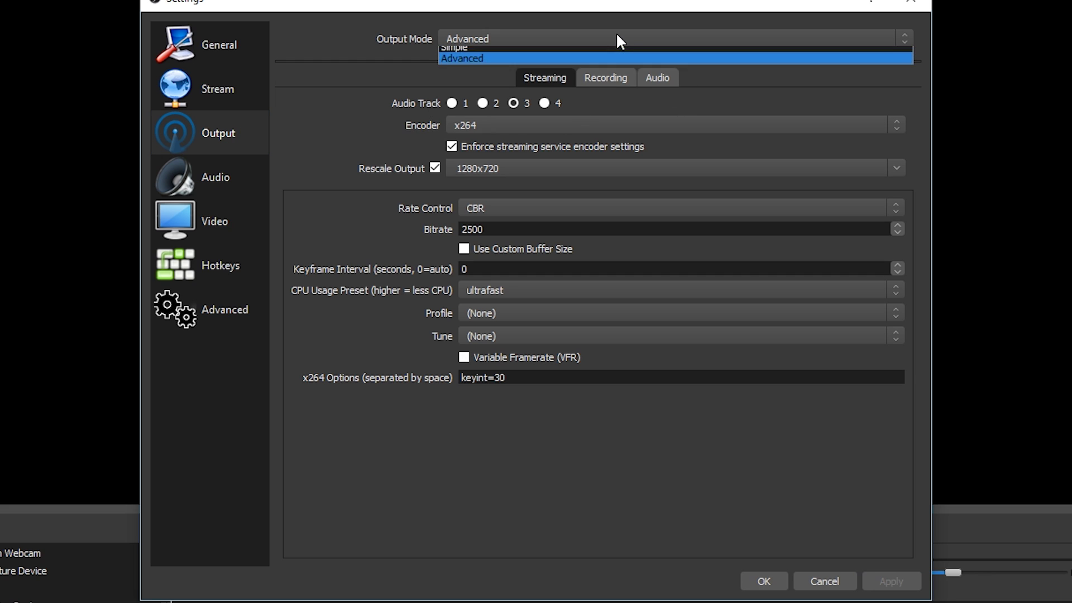
click(349, 82)
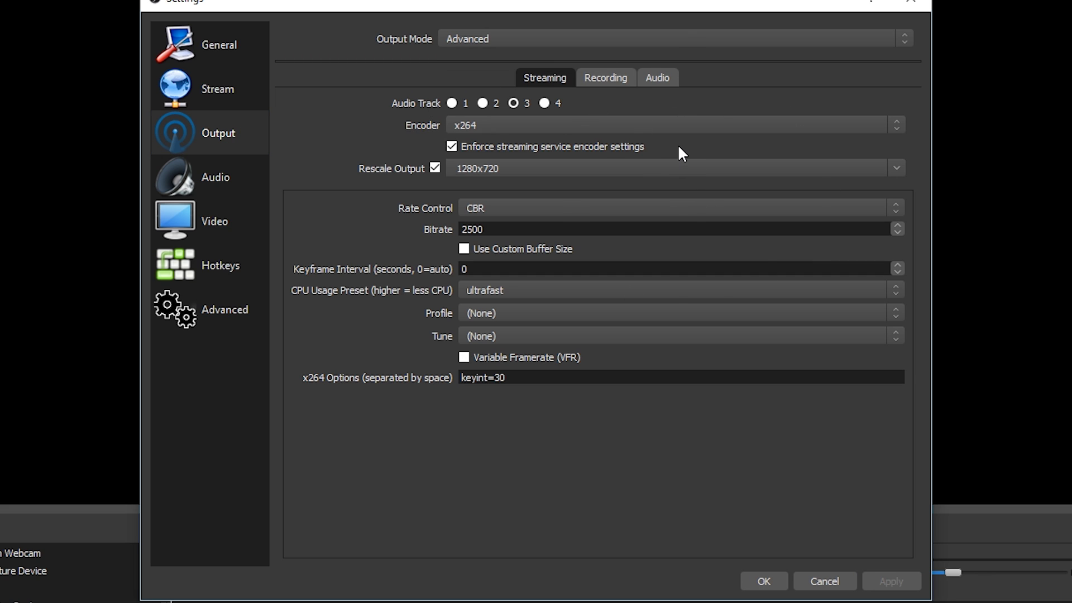
click(610, 78)
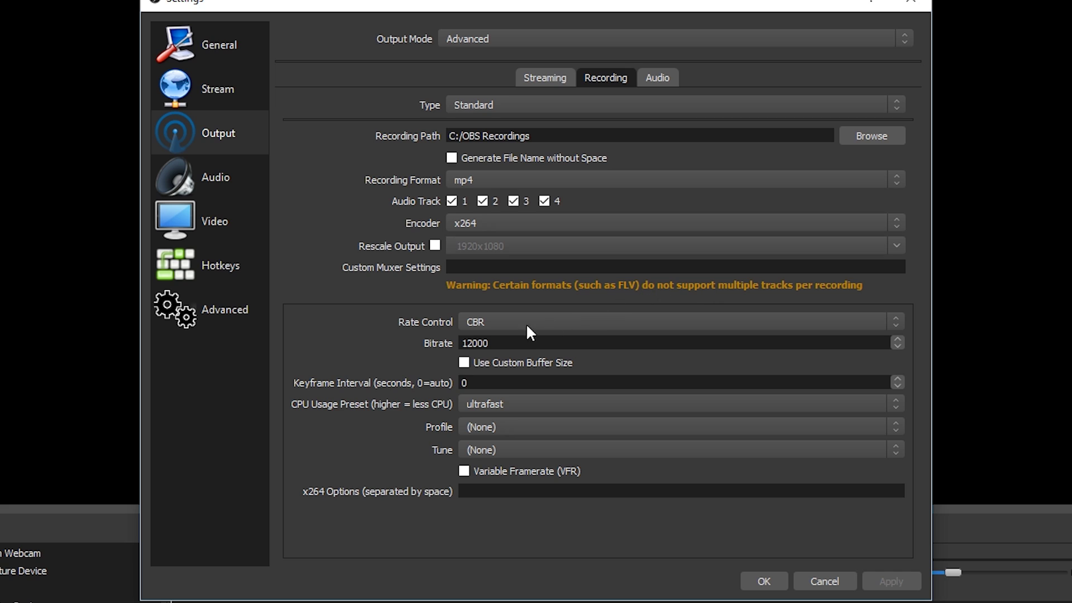
Check the 12000 recording bitrate and accept the Settings with OK
drag(508, 341, 445, 341)
click(524, 342)
click(763, 581)
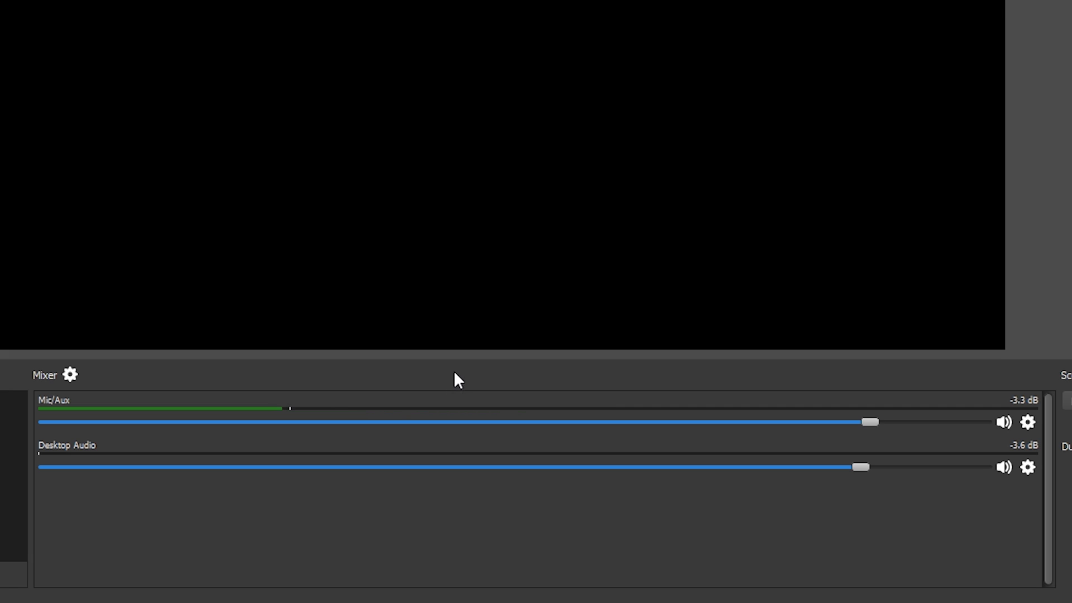
In Advanced Audio Properties, drop track 2 from Mic/Aux so it records on 1, 3, 4
click(72, 374)
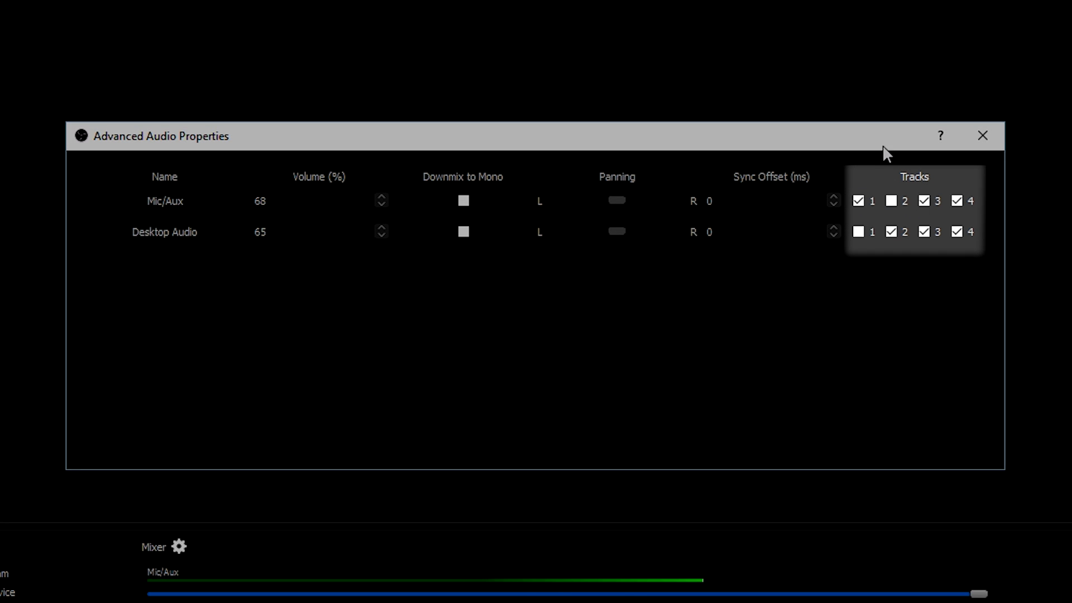
click(893, 198)
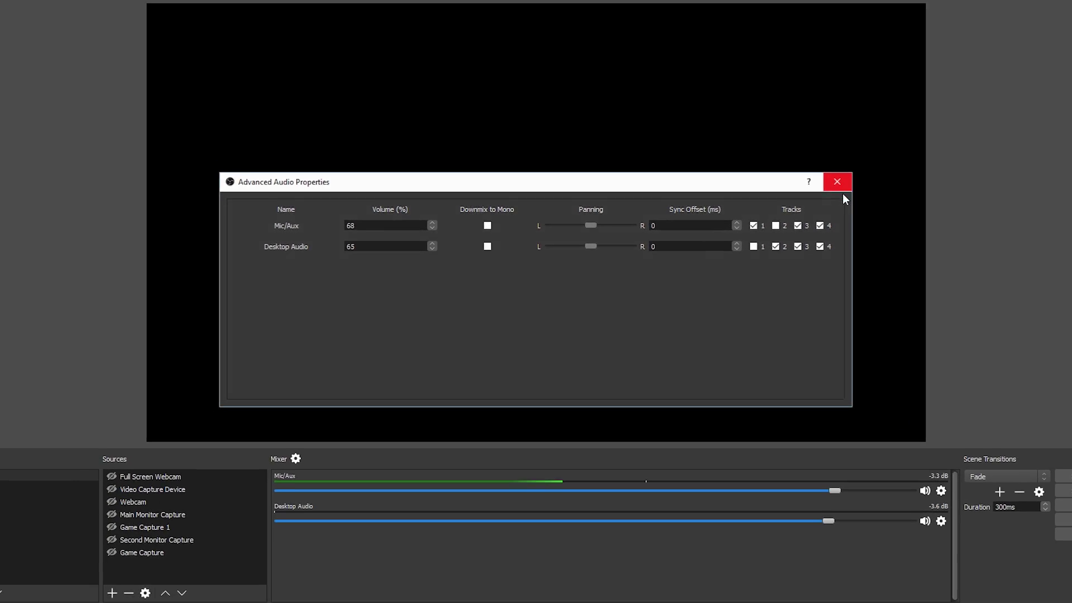
click(842, 188)
Review Output audio track names Mic, System Sound and Mic + system Sound, then save Settings
click(1031, 493)
click(242, 173)
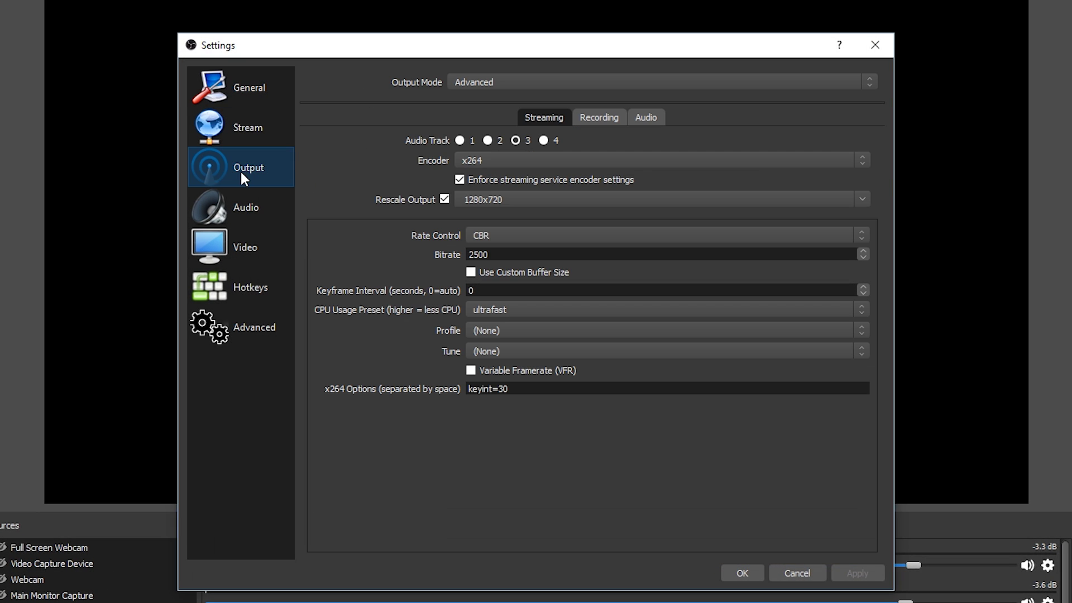
click(642, 118)
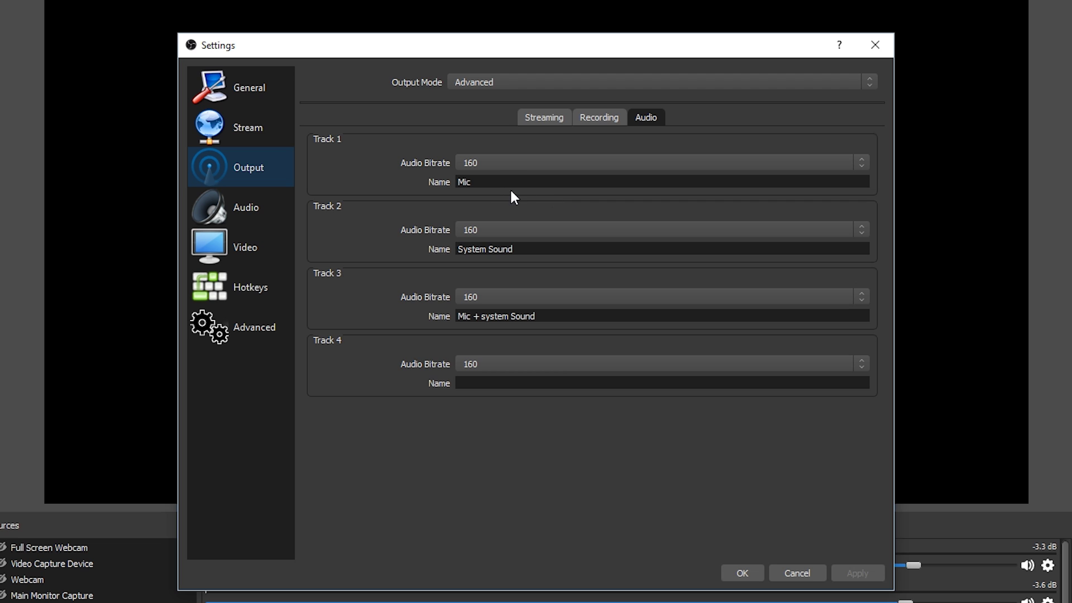
drag(495, 181, 437, 186)
drag(516, 249, 412, 252)
drag(553, 317, 441, 317)
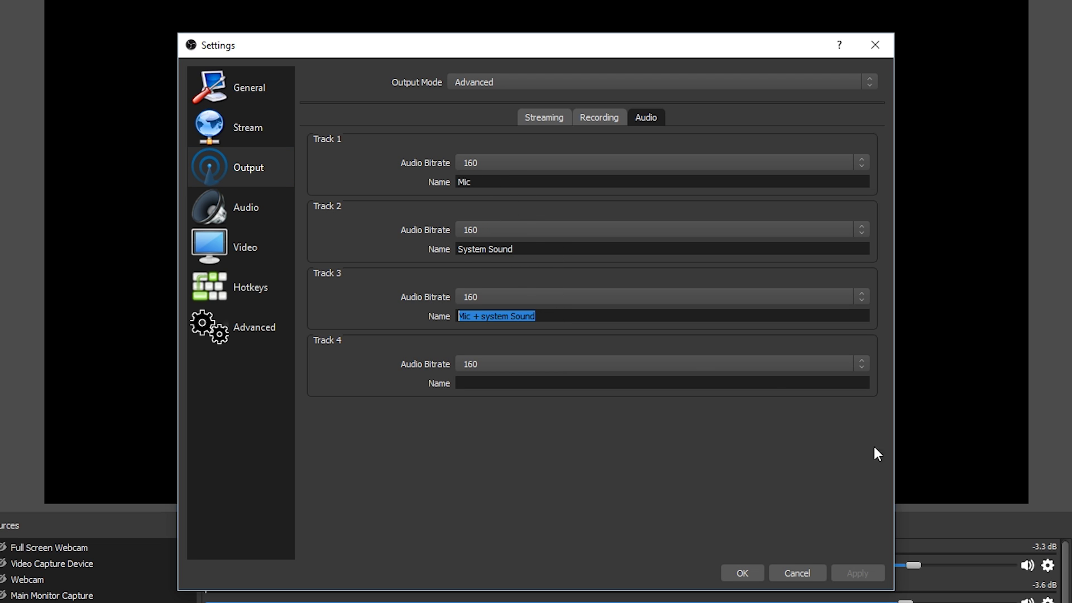
click(738, 571)
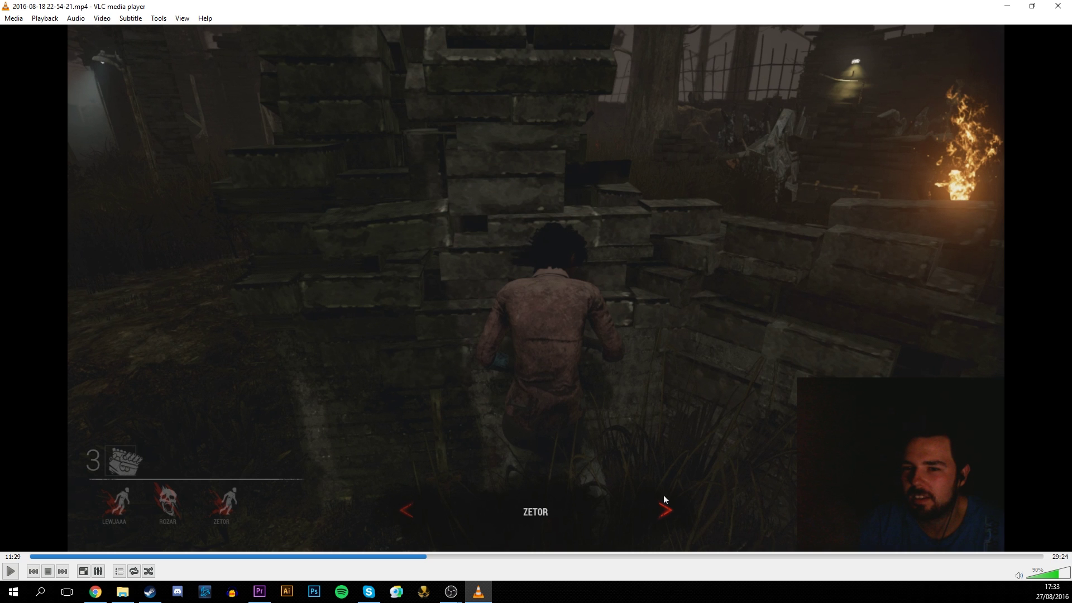
Play the recording briefly in VLC, then switch its audio to Track 2
key(space)
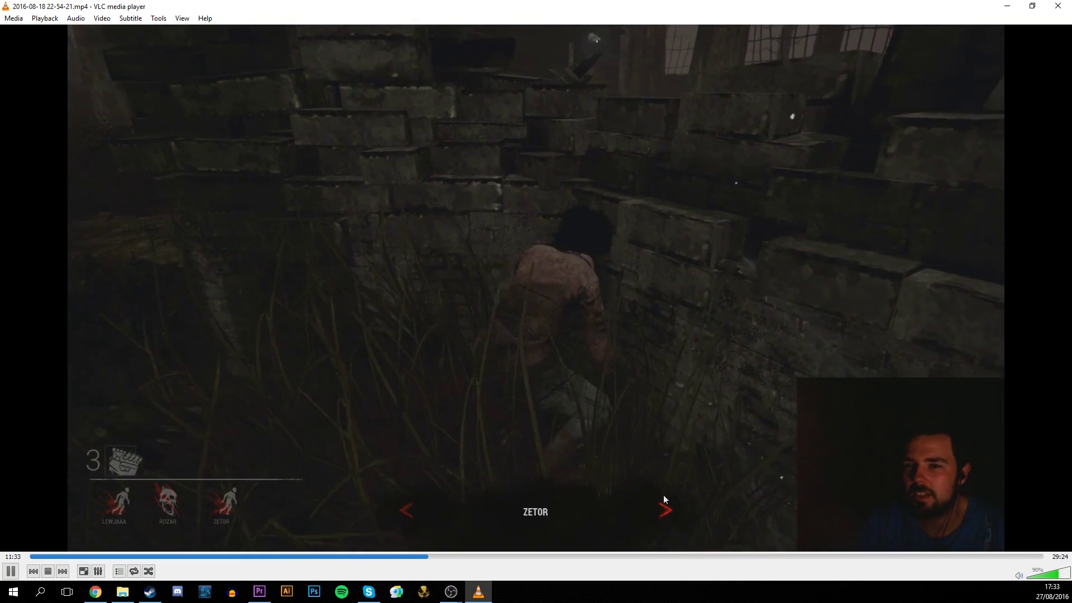
key(space)
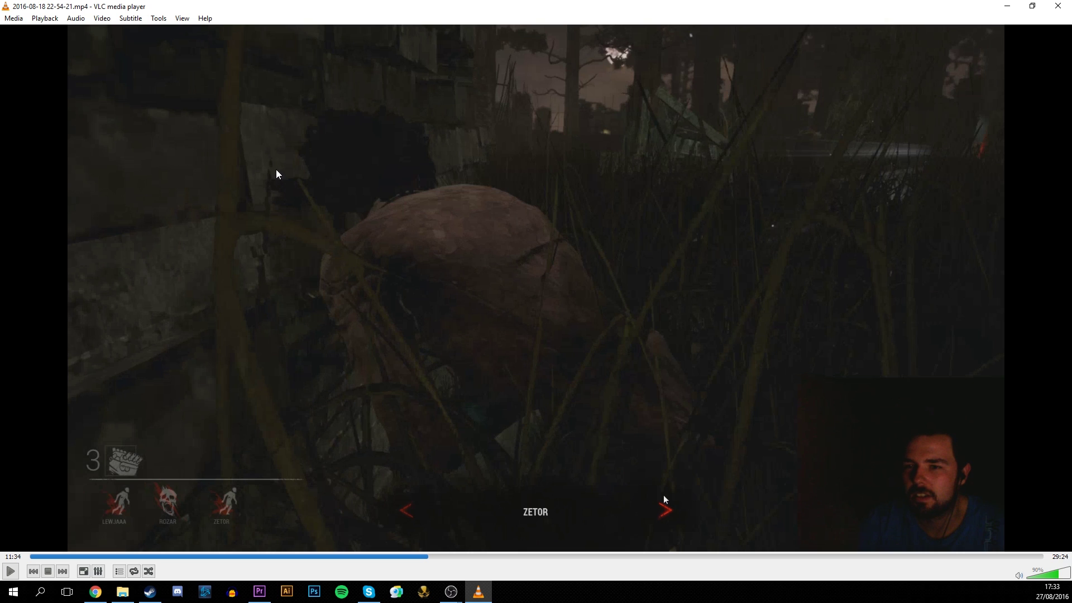
click(76, 18)
mouse_move(94, 33)
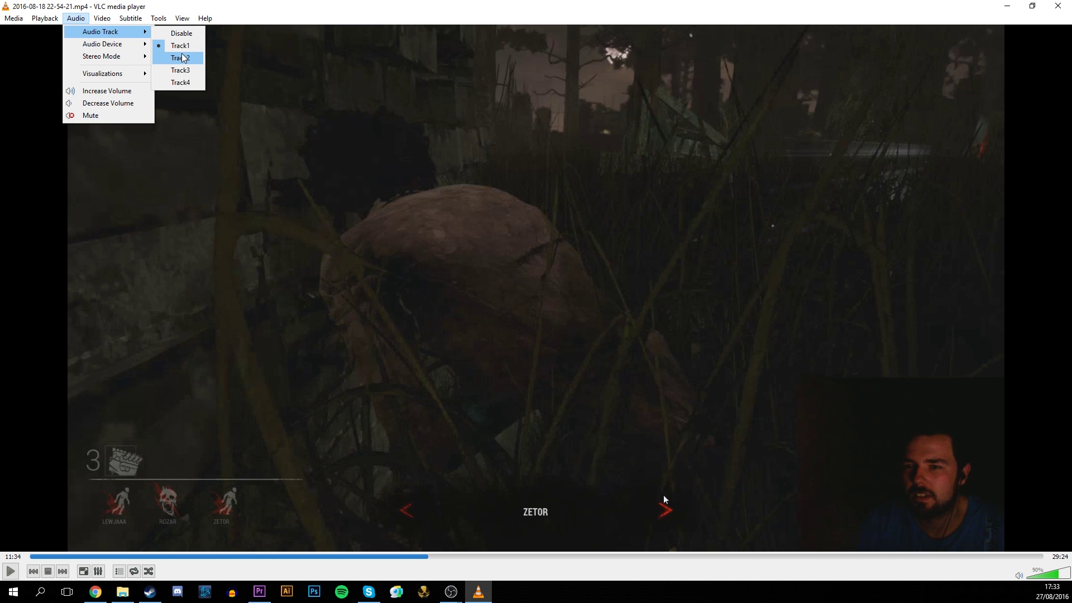
click(184, 58)
Play the recording with Track 2 audio, then switch to Premiere Pro
key(space)
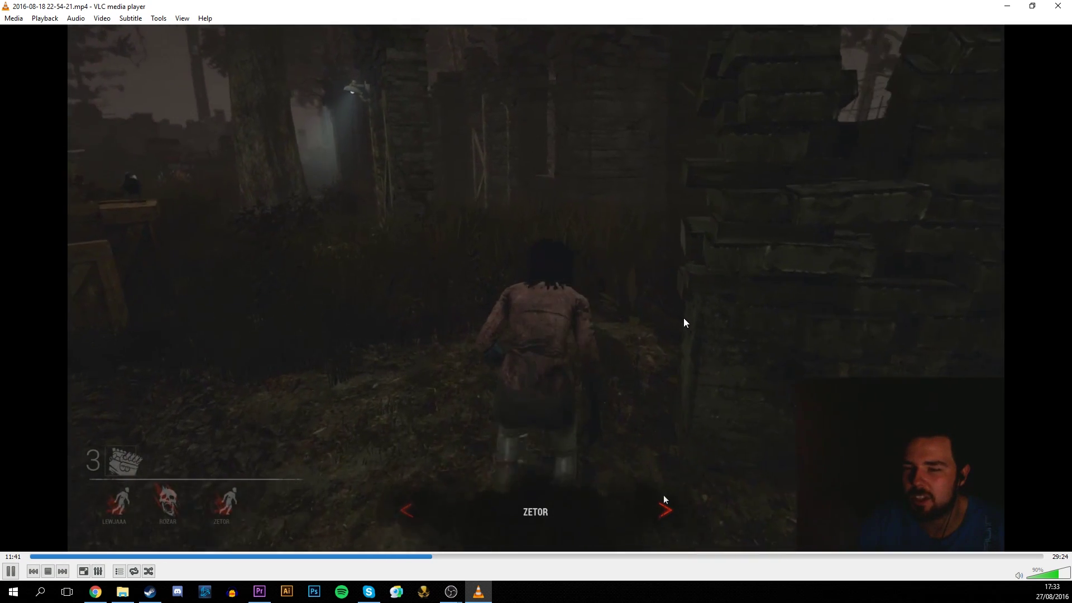
key(space)
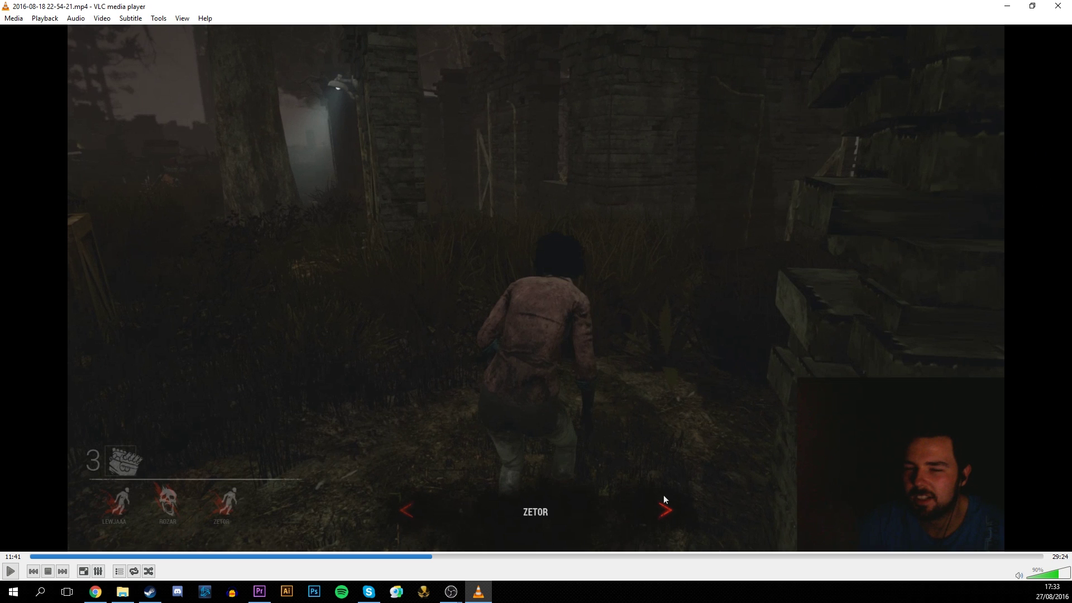
key(alt+Tab)
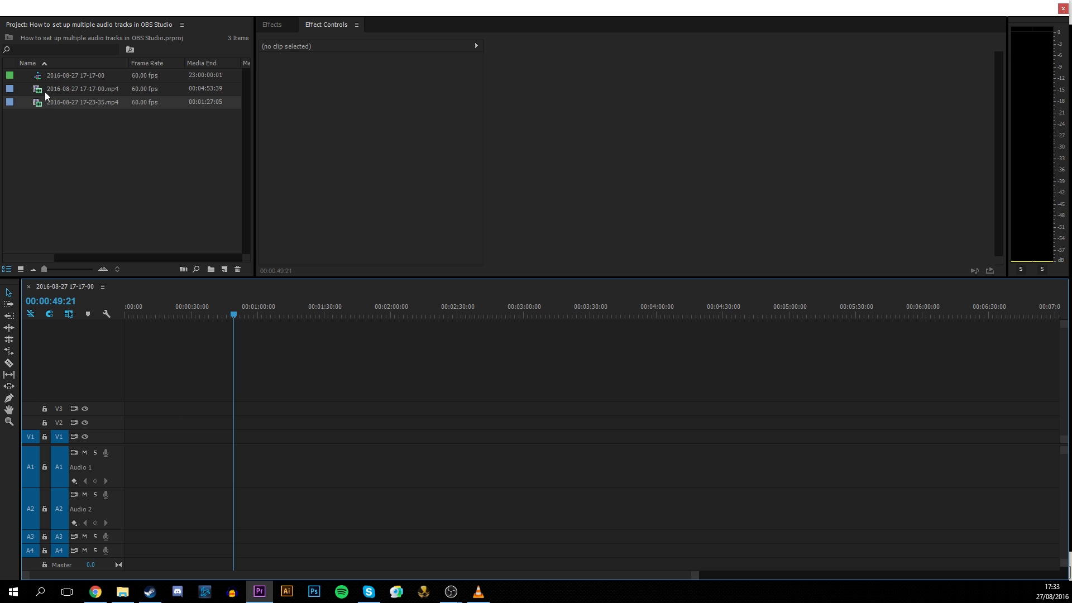
mouse_move(39, 88)
mouse_down()
mouse_move(137, 441)
mouse_move(129, 458)
mouse_up()
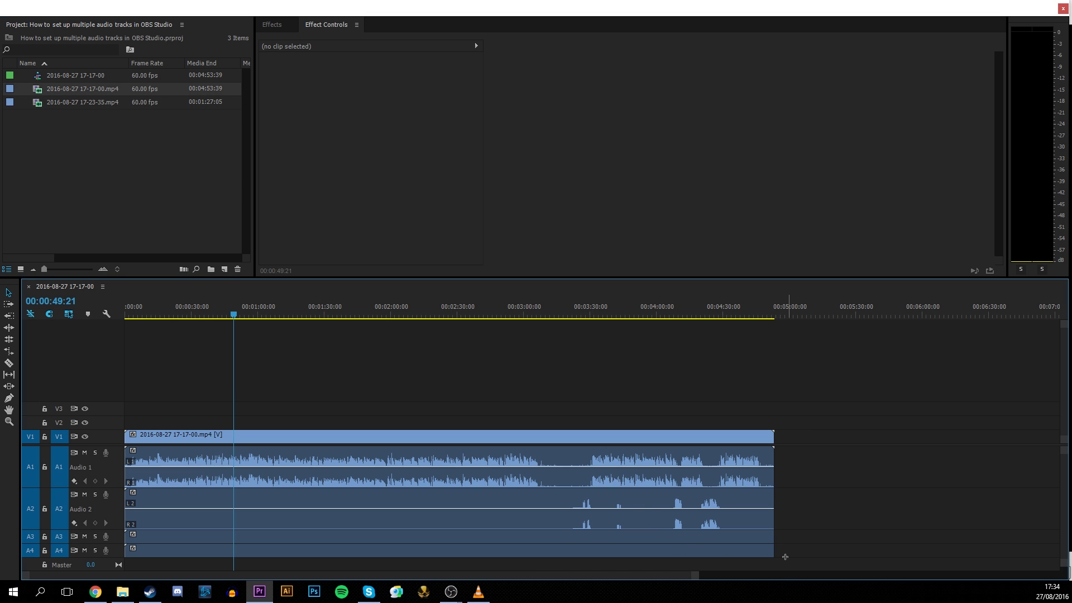
drag(785, 557, 600, 459)
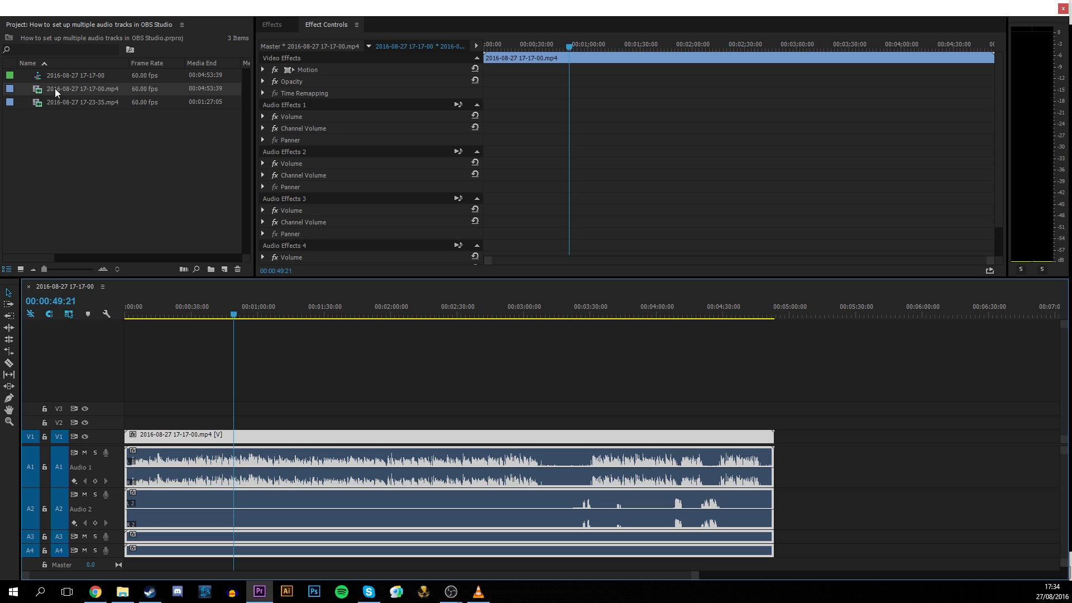
drag(797, 553, 679, 479)
Expand track Audio 3 to show its waveform and select the audio clips
double_click(113, 537)
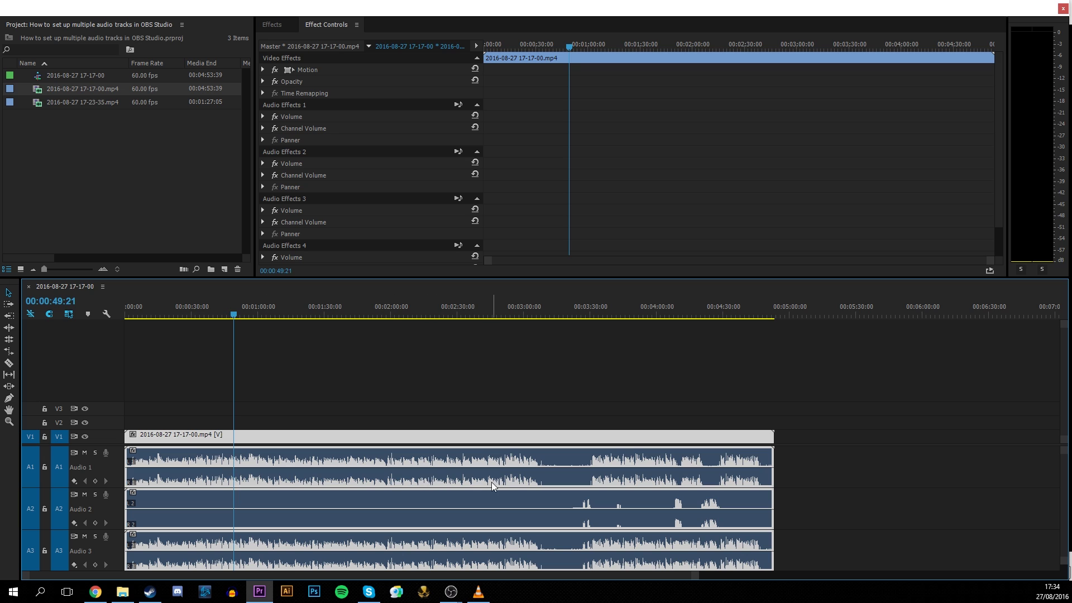
click(852, 491)
click(619, 499)
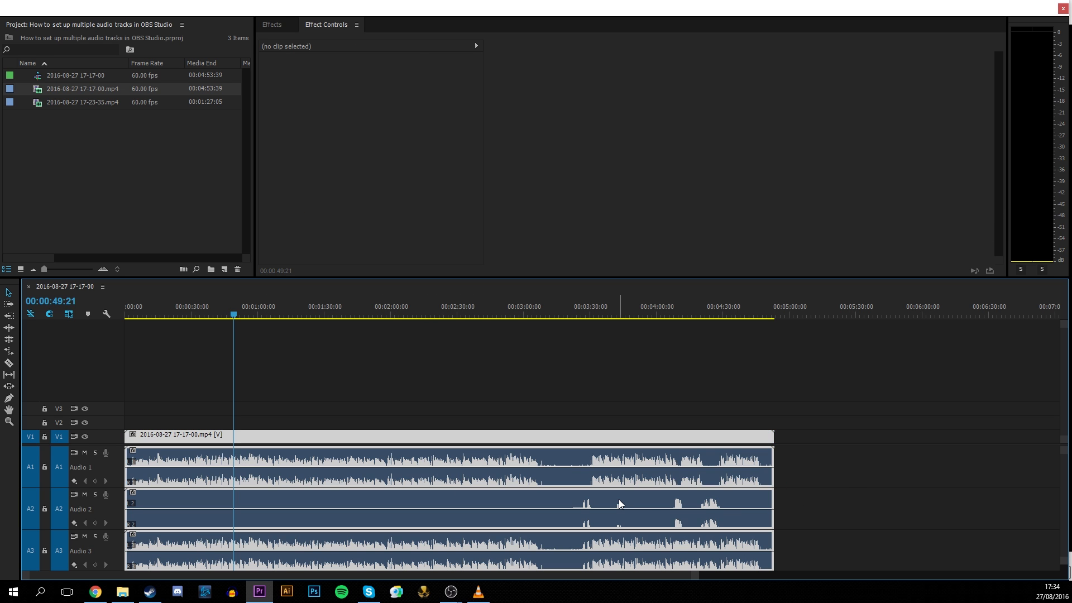
scroll(911, 458, down, 1)
scroll(911, 457, up, 1)
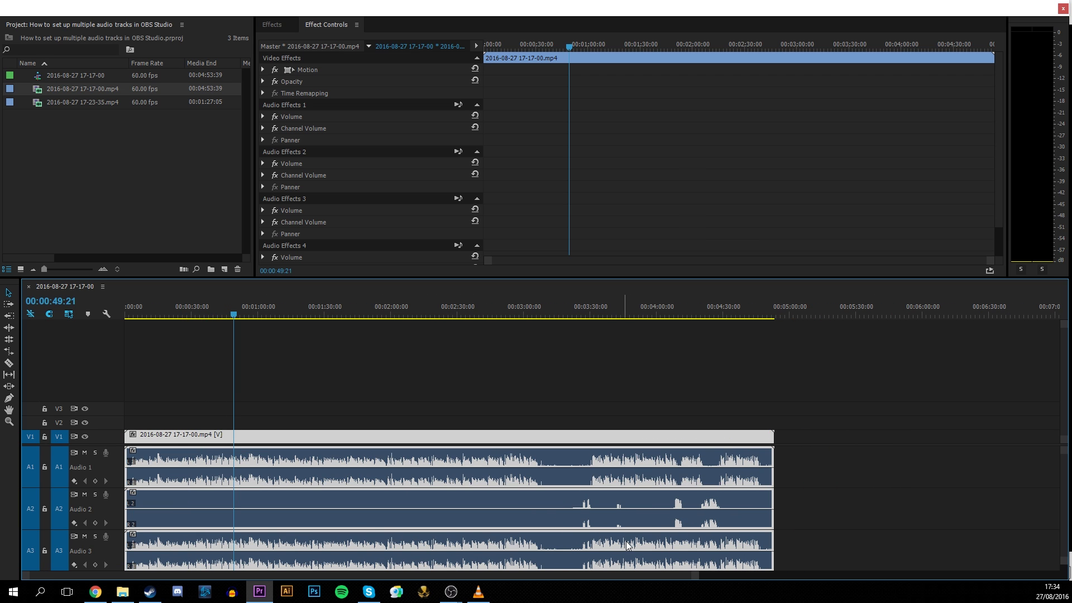